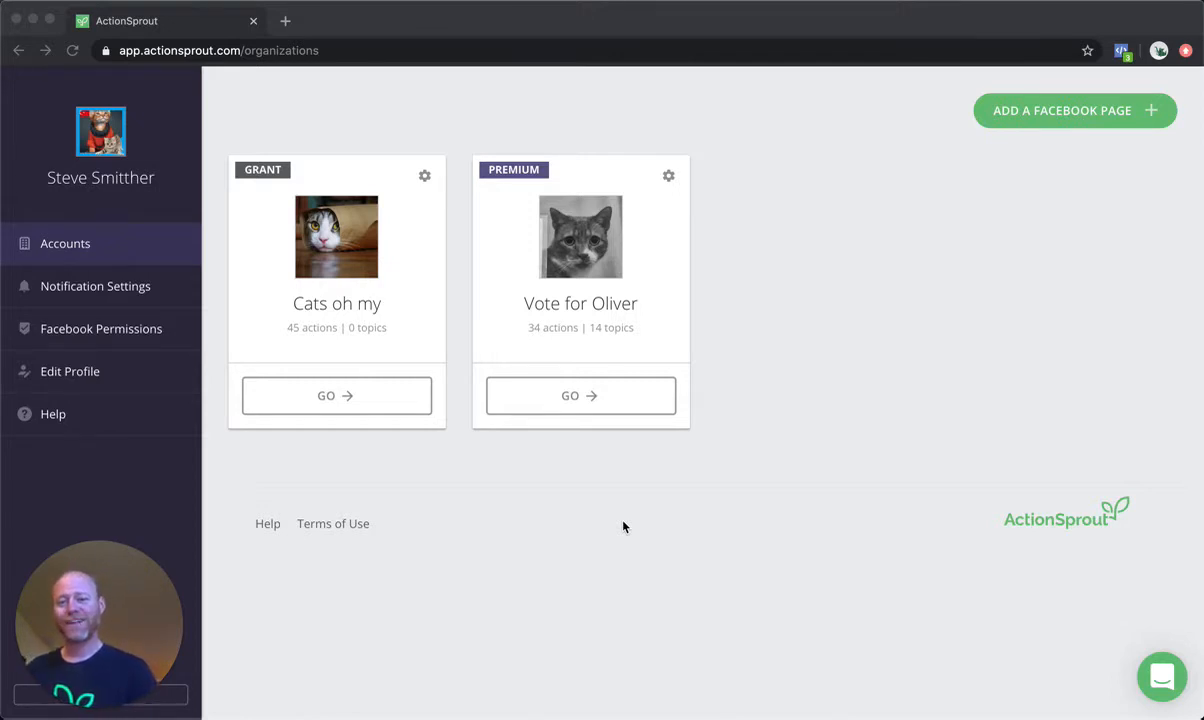
Step: Open the recommended stories of the Cats oh my account and add Climate Change from the popular topics
{"action": "left_click", "coordinate": [328, 397]}
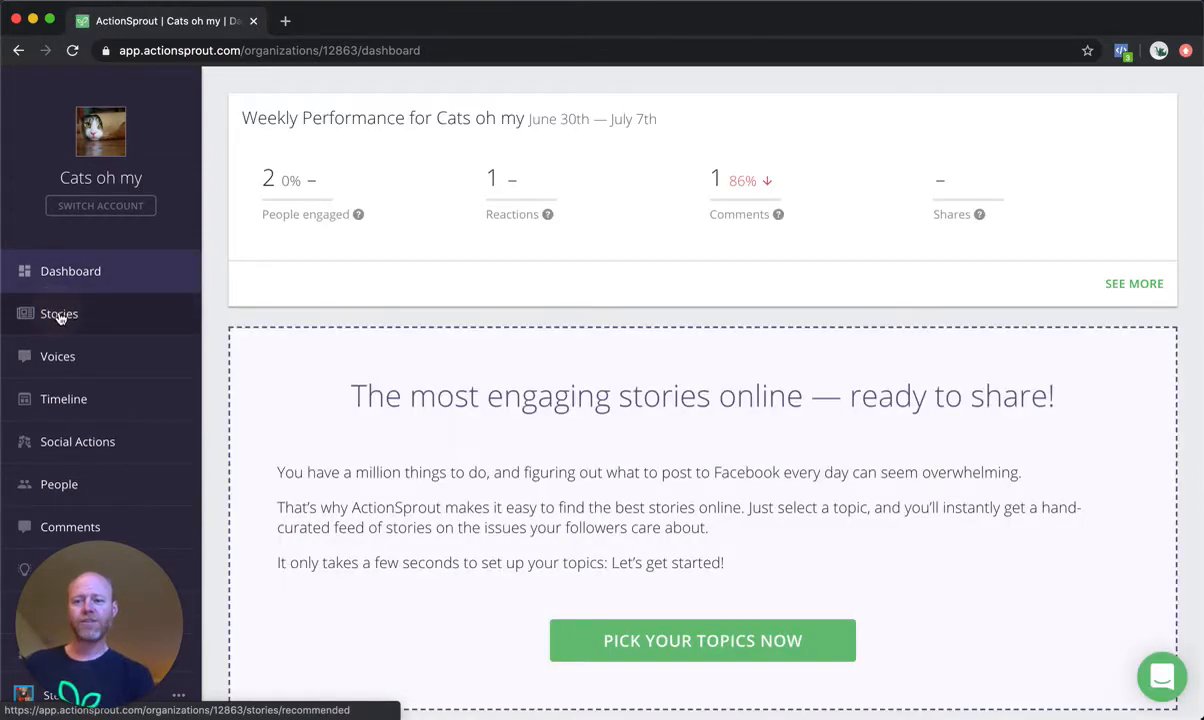
{"action": "left_click", "coordinate": [59, 315]}
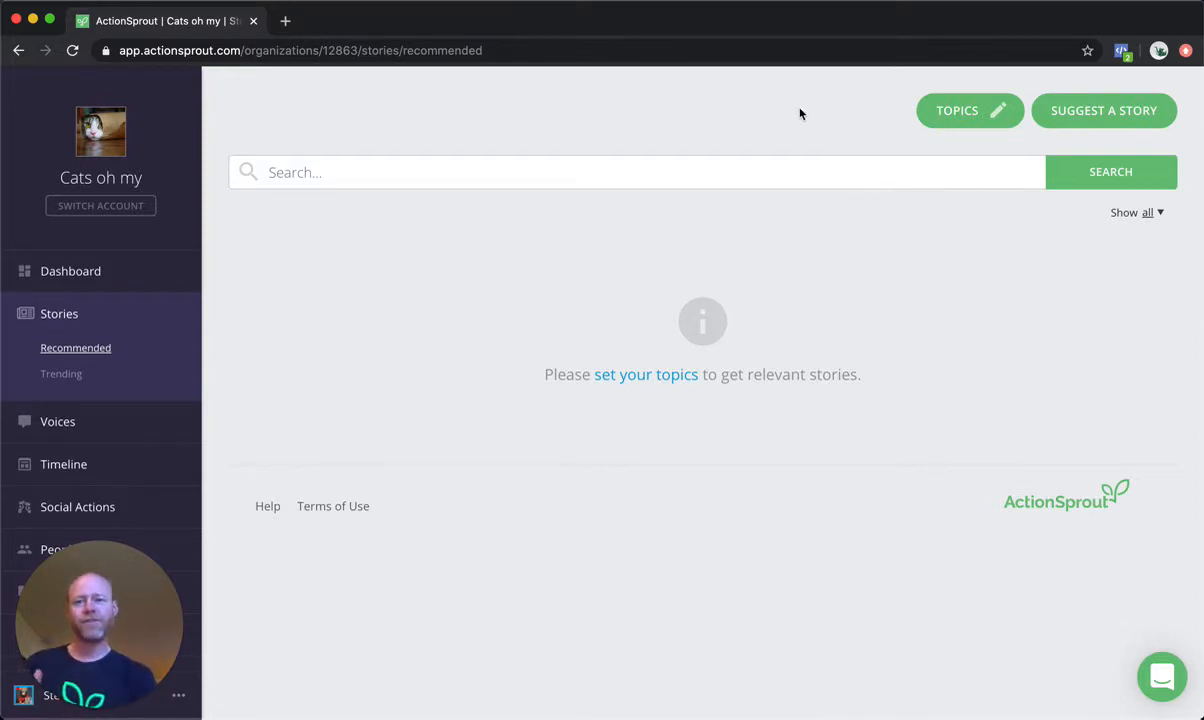
{"action": "left_click", "coordinate": [958, 112]}
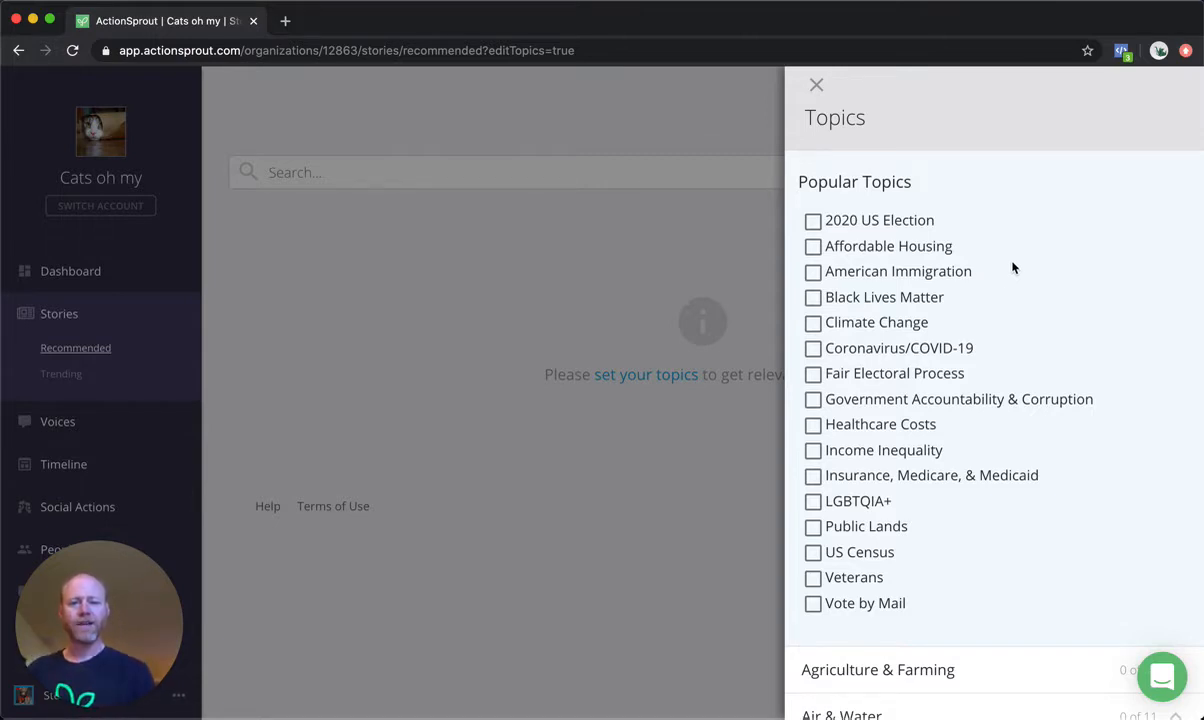
{"action": "left_click", "coordinate": [813, 323]}
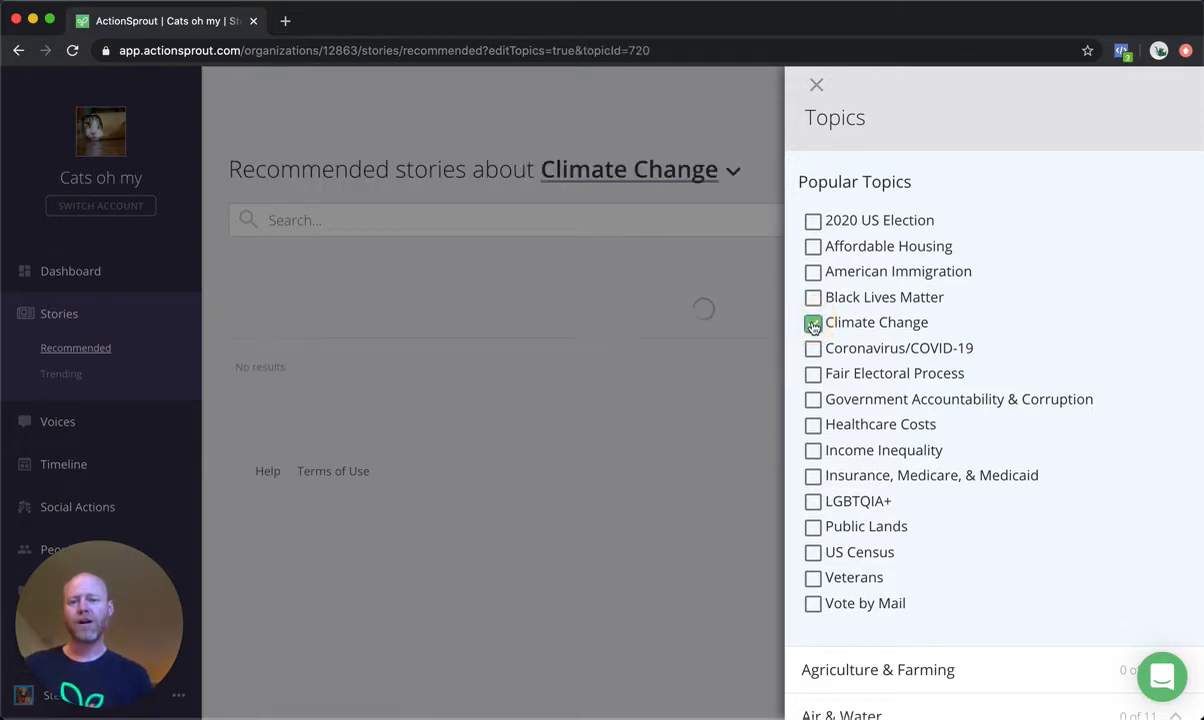
Step: Add the Pet Cats topic from the Animals category
{"action": "scroll", "coordinate": [813, 325], "scroll_direction": "down", "scroll_amount": 5}
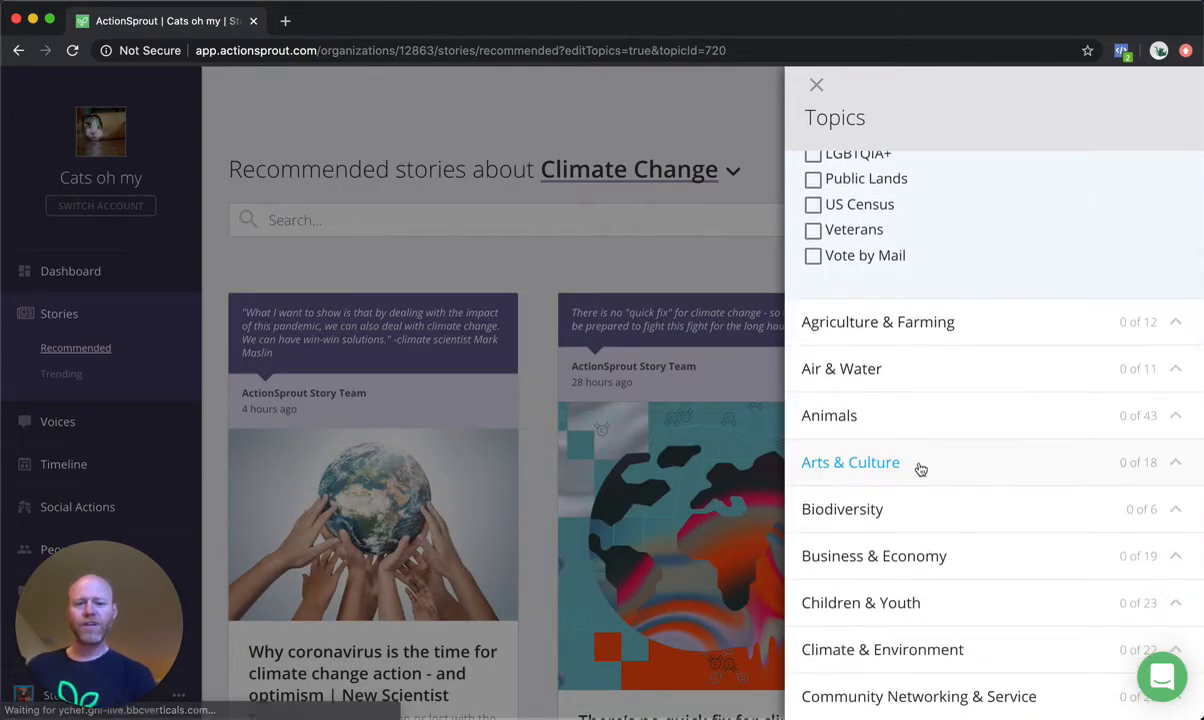
{"action": "left_click", "coordinate": [847, 417]}
{"action": "scroll", "coordinate": [927, 478], "scroll_direction": "down", "scroll_amount": 10}
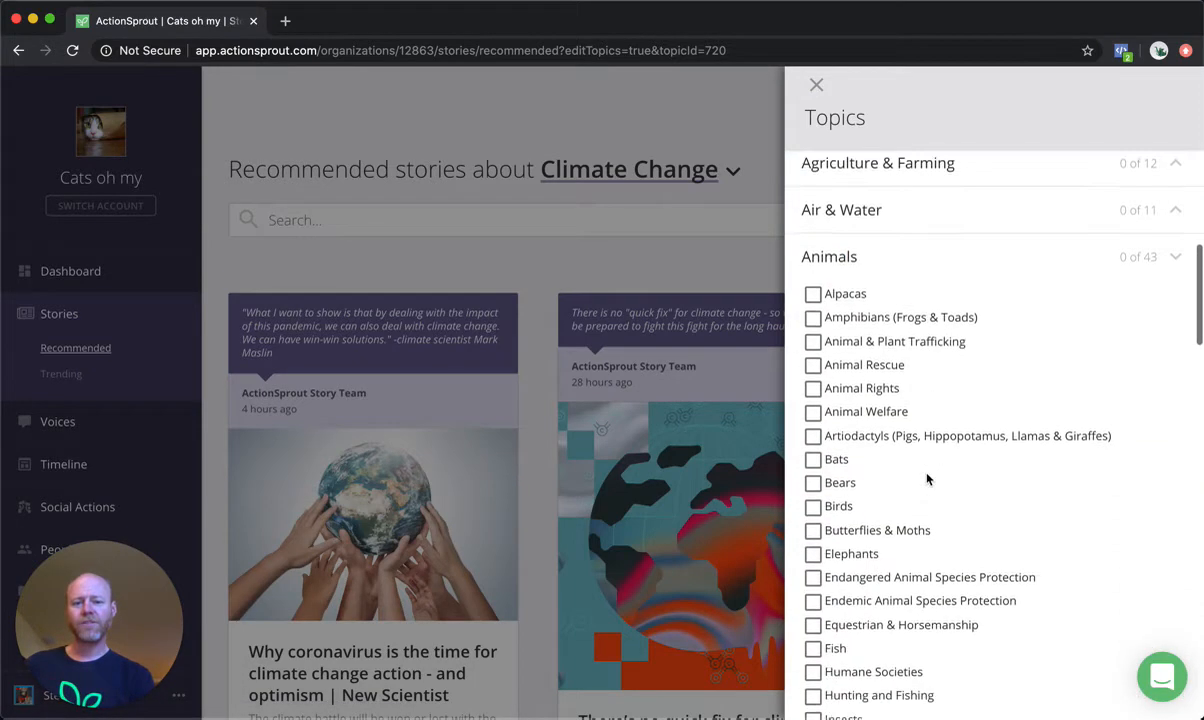
{"action": "scroll", "coordinate": [927, 478], "scroll_direction": "down", "scroll_amount": 4}
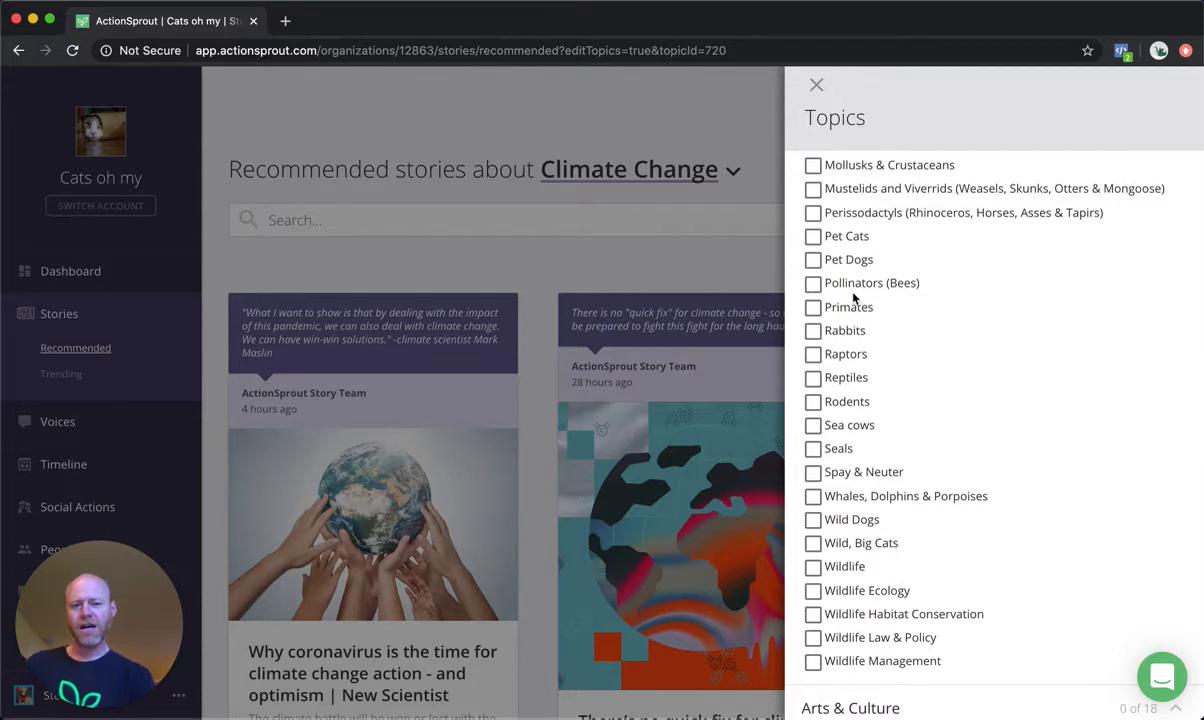
{"action": "left_click", "coordinate": [813, 236]}
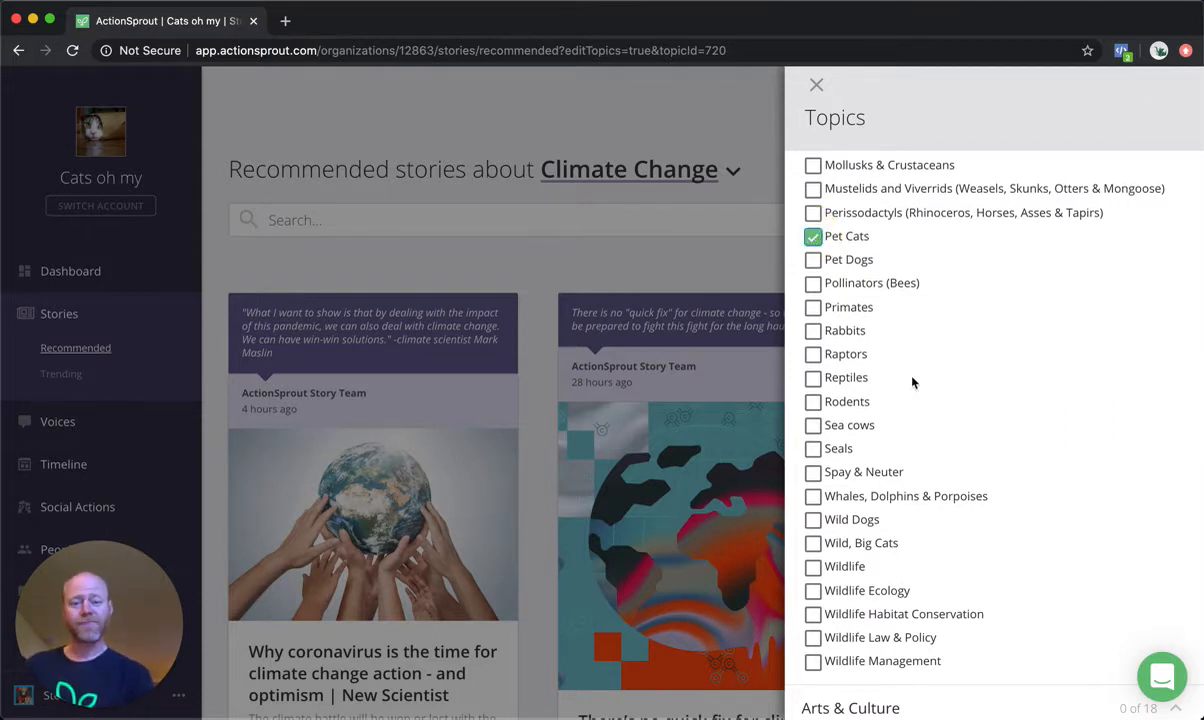
Step: Add the Arizona Civic News topic from the Local News category and close the topic selection
{"action": "scroll", "coordinate": [911, 382], "scroll_direction": "down", "scroll_amount": 18}
{"action": "scroll", "coordinate": [908, 384], "scroll_direction": "down", "scroll_amount": 3}
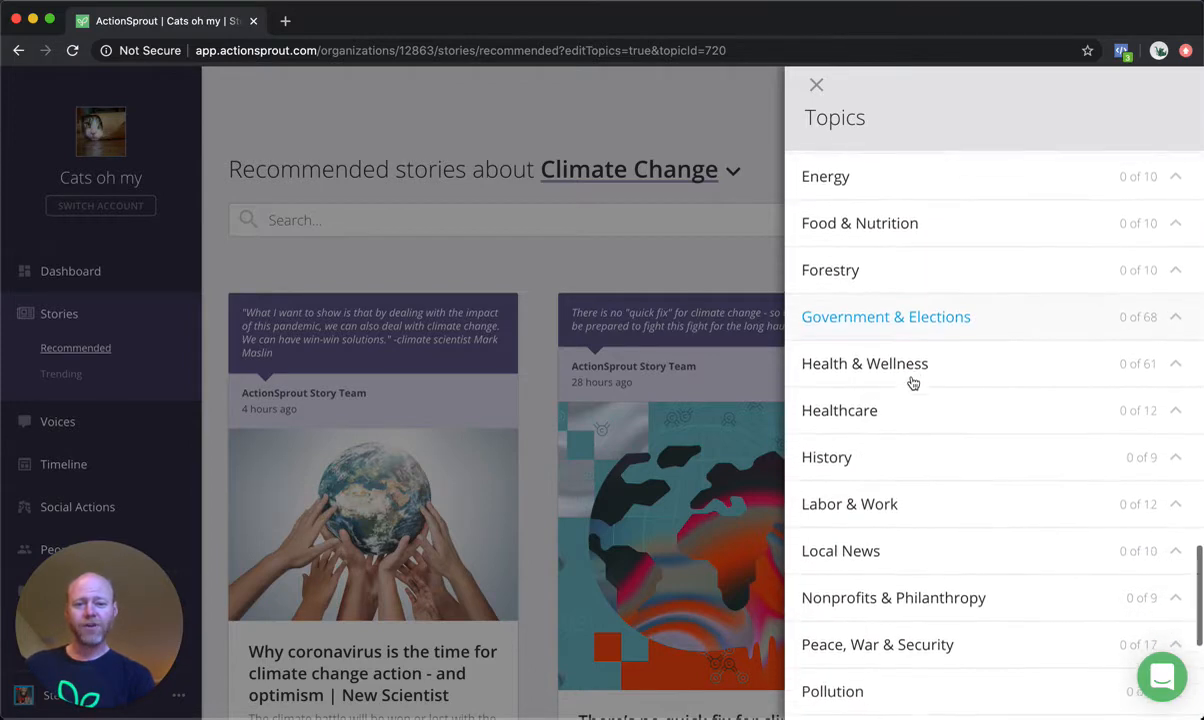
{"action": "left_click", "coordinate": [848, 440]}
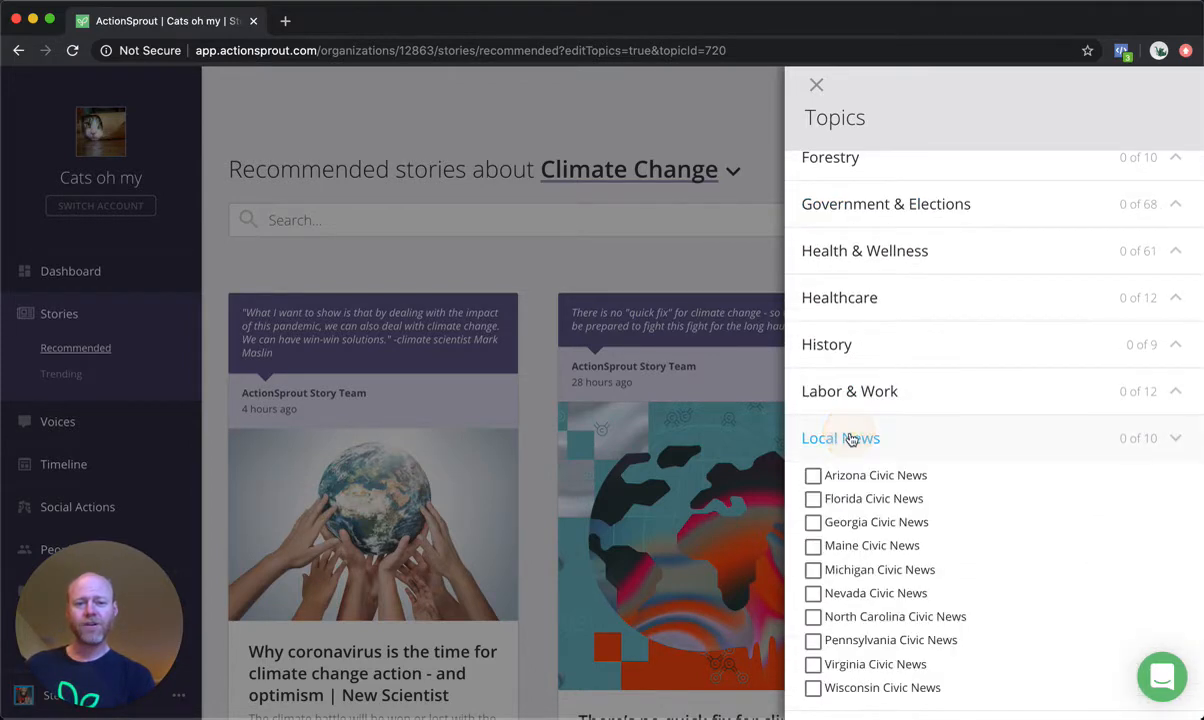
{"action": "left_click", "coordinate": [813, 477]}
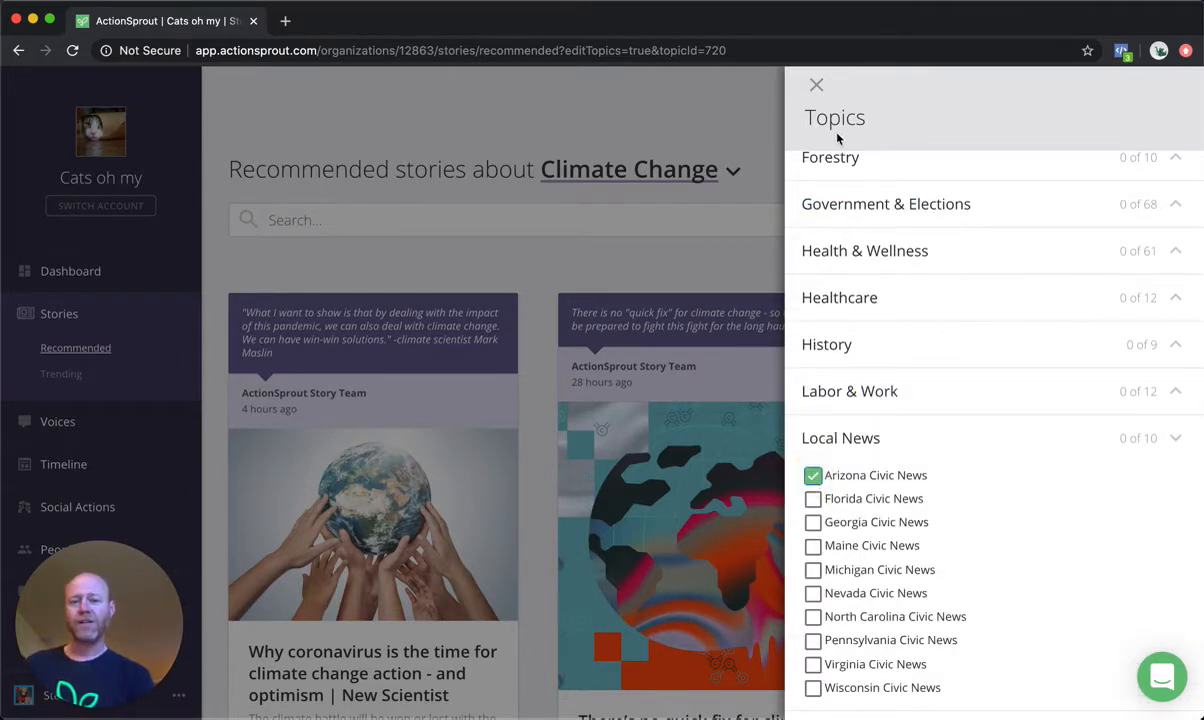
{"action": "left_click", "coordinate": [817, 86]}
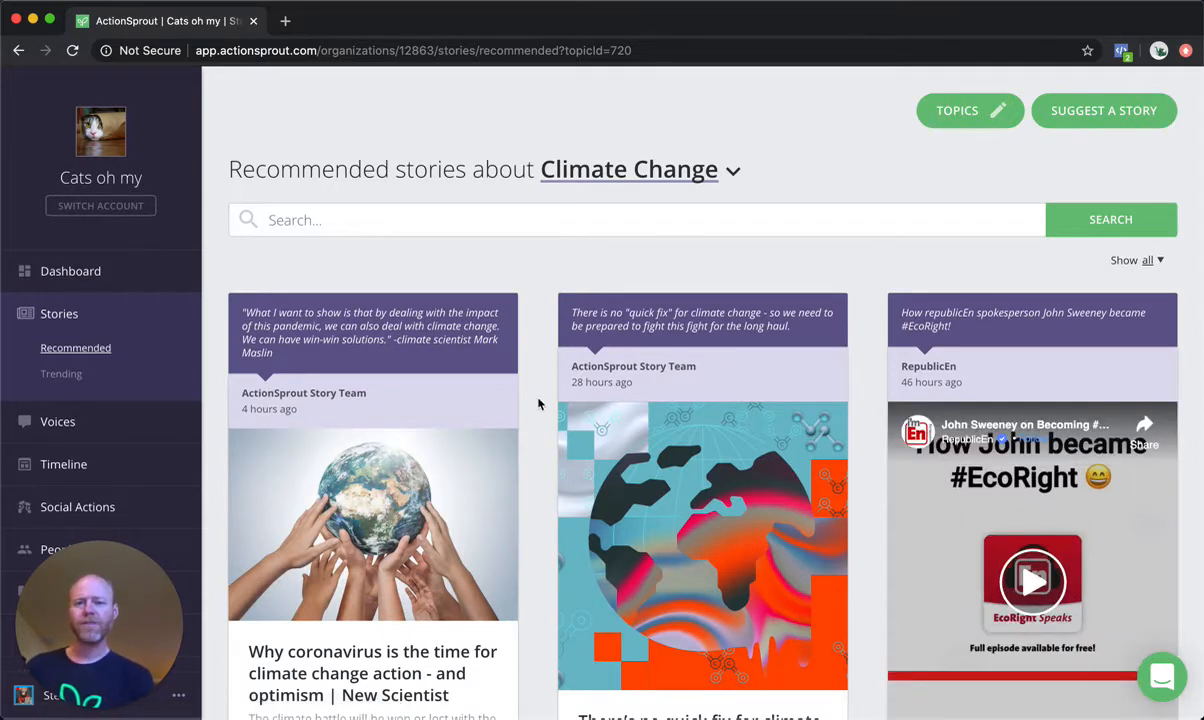
Step: Start sharing the New Scientist story on coronavirus and climate action, using a copy of its suggested message as the post text
{"action": "scroll", "coordinate": [538, 404], "scroll_direction": "down", "scroll_amount": 3}
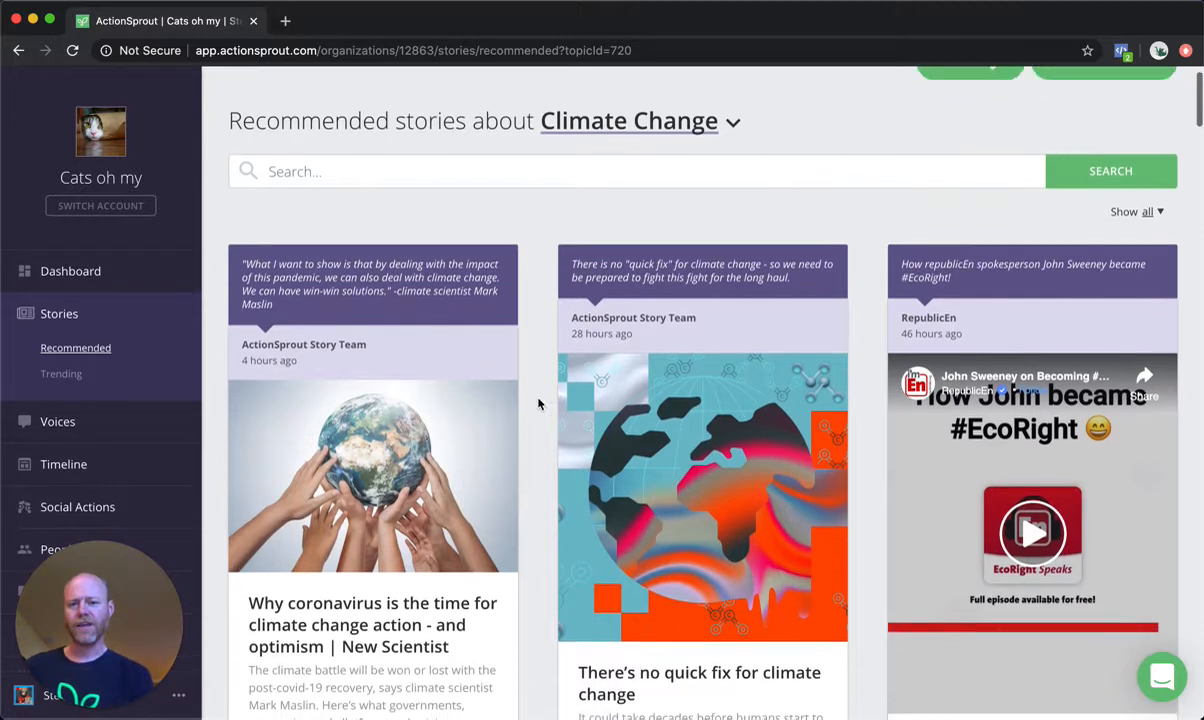
{"action": "scroll", "coordinate": [538, 404], "scroll_direction": "down", "scroll_amount": 2}
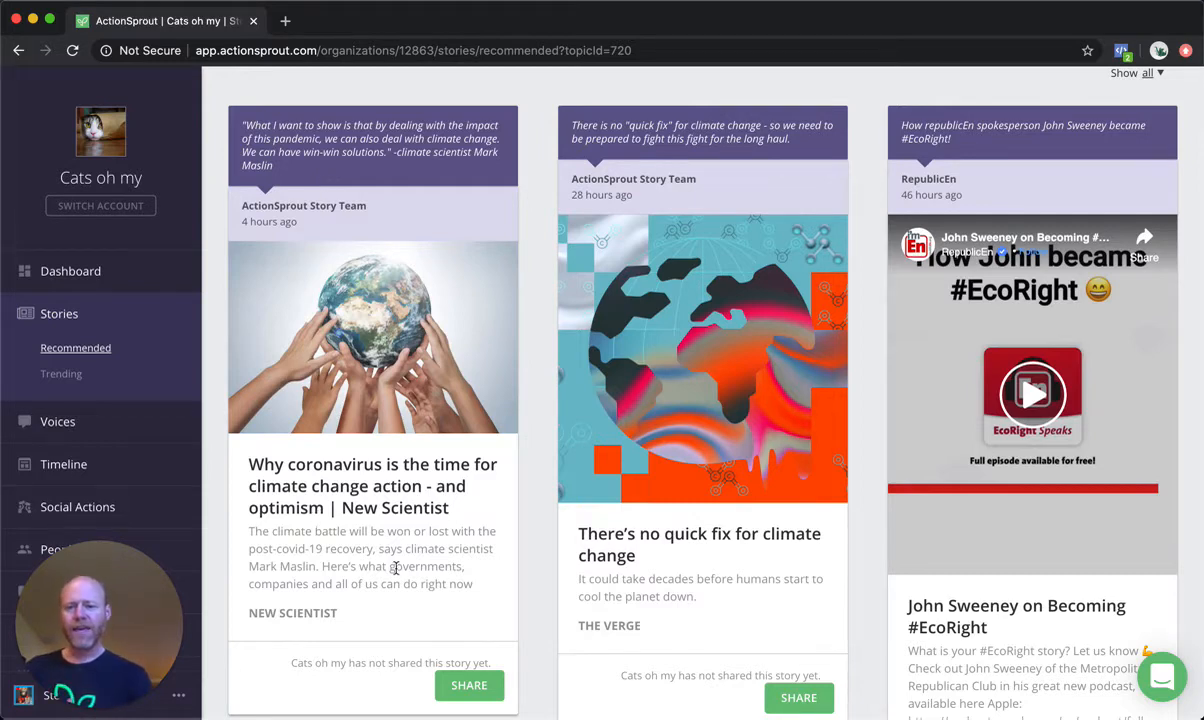
{"action": "scroll", "coordinate": [403, 626], "scroll_direction": "down", "scroll_amount": 1}
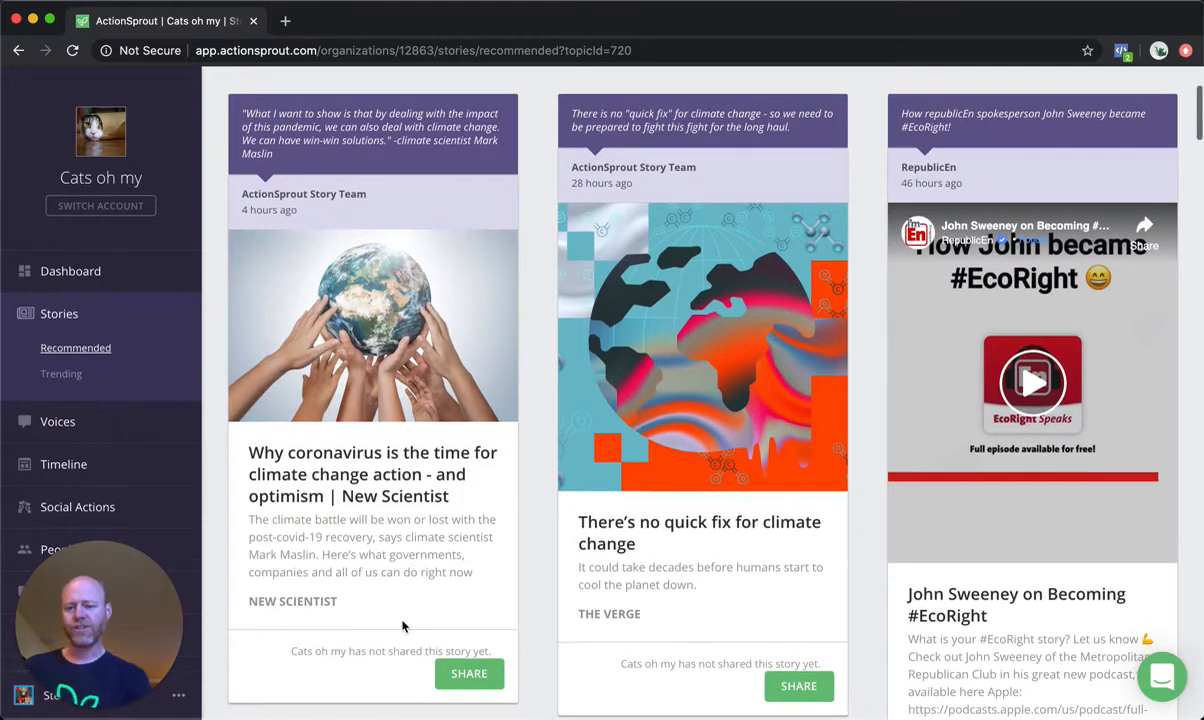
{"action": "left_click", "coordinate": [466, 677]}
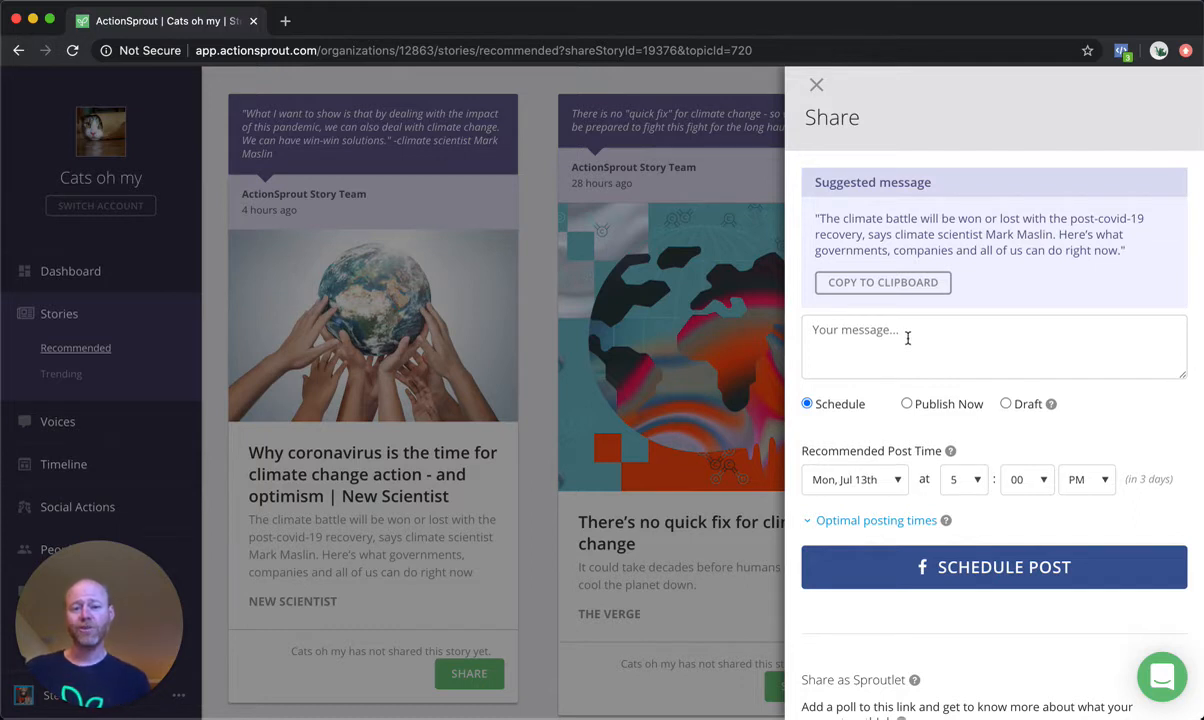
{"action": "left_click", "coordinate": [885, 281]}
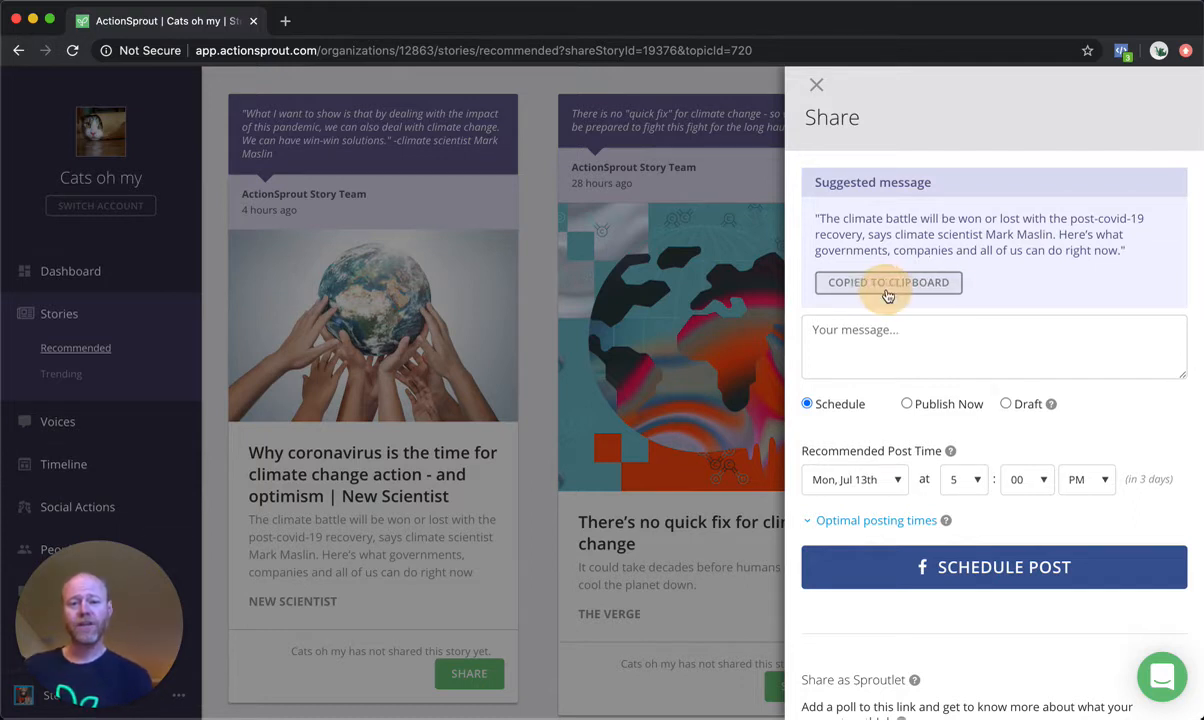
{"action": "left_click", "coordinate": [843, 332]}
{"action": "key", "text": "super+v"}
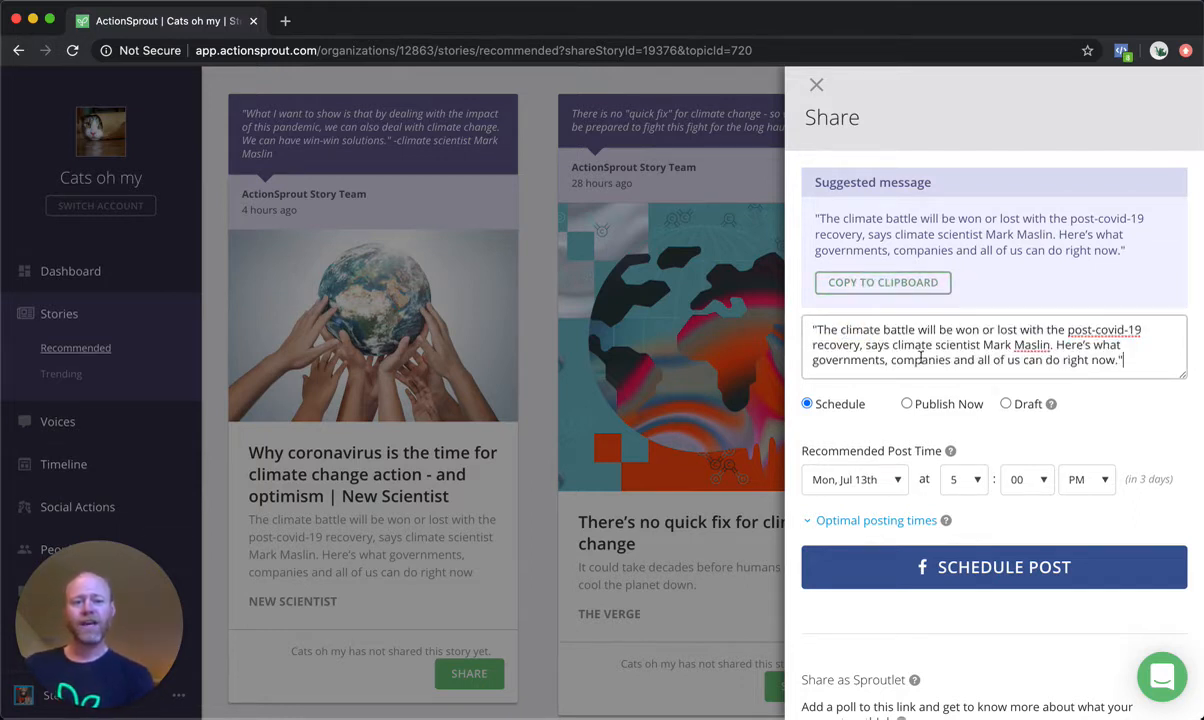
Step: Examine the optimal posting times and the scheduled posts for each day, and collapse the list again
{"action": "scroll", "coordinate": [1035, 355], "scroll_direction": "down", "scroll_amount": 1}
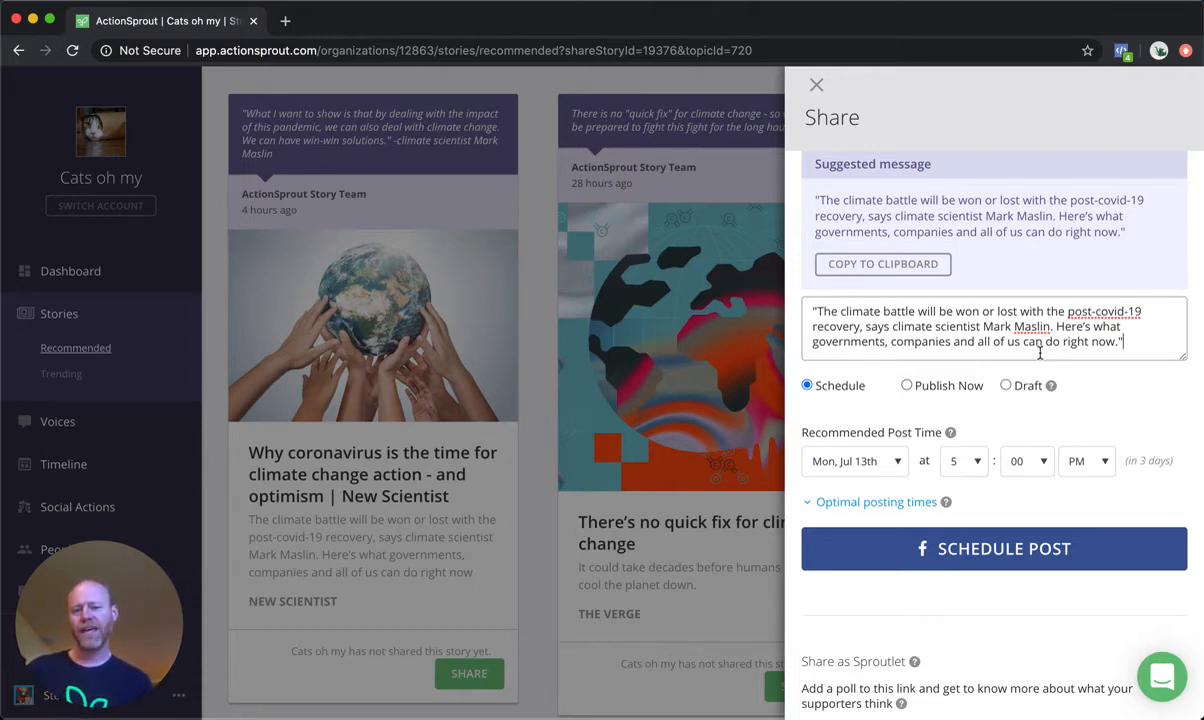
{"action": "left_click", "coordinate": [875, 502]}
{"action": "scroll", "coordinate": [876, 505], "scroll_direction": "down", "scroll_amount": 2}
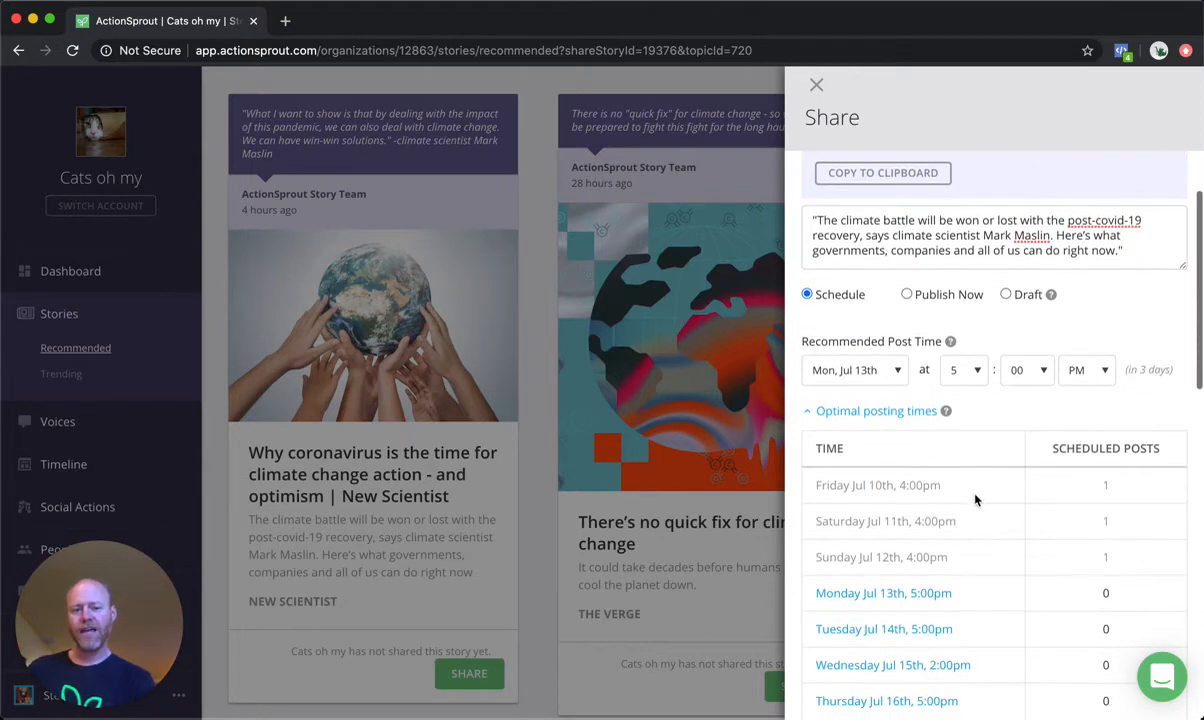
{"action": "scroll", "coordinate": [977, 503], "scroll_direction": "down", "scroll_amount": 1}
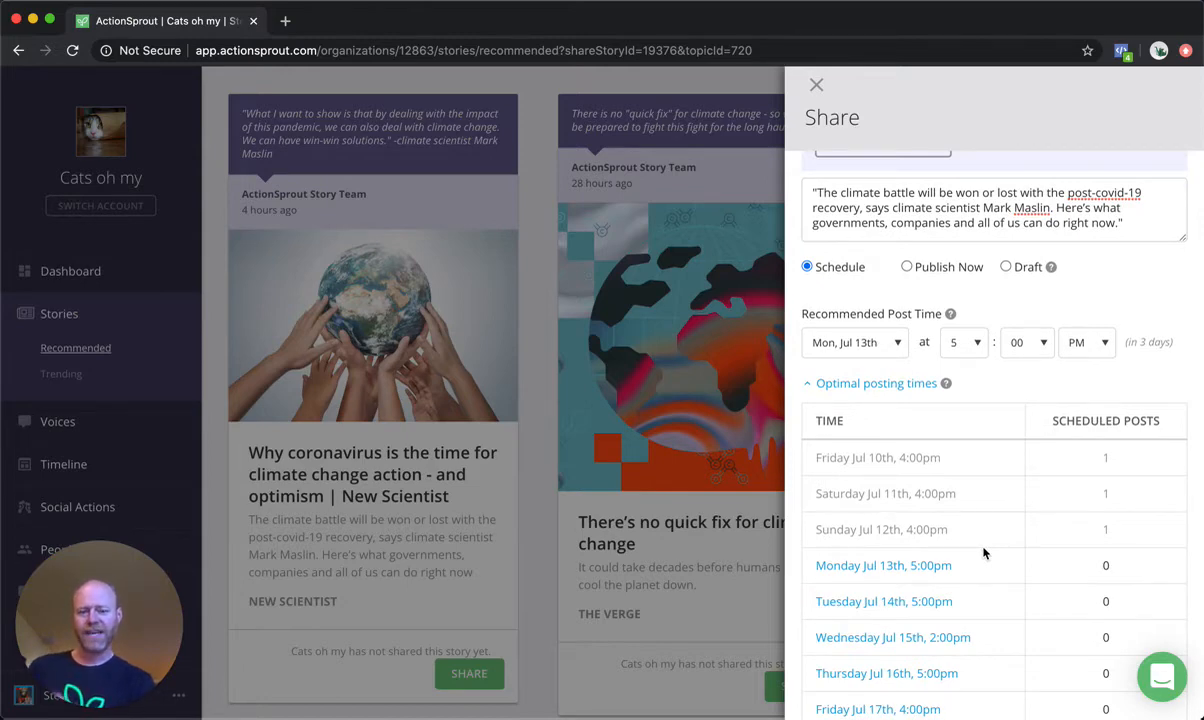
{"action": "scroll", "coordinate": [984, 589], "scroll_direction": "down", "scroll_amount": 1}
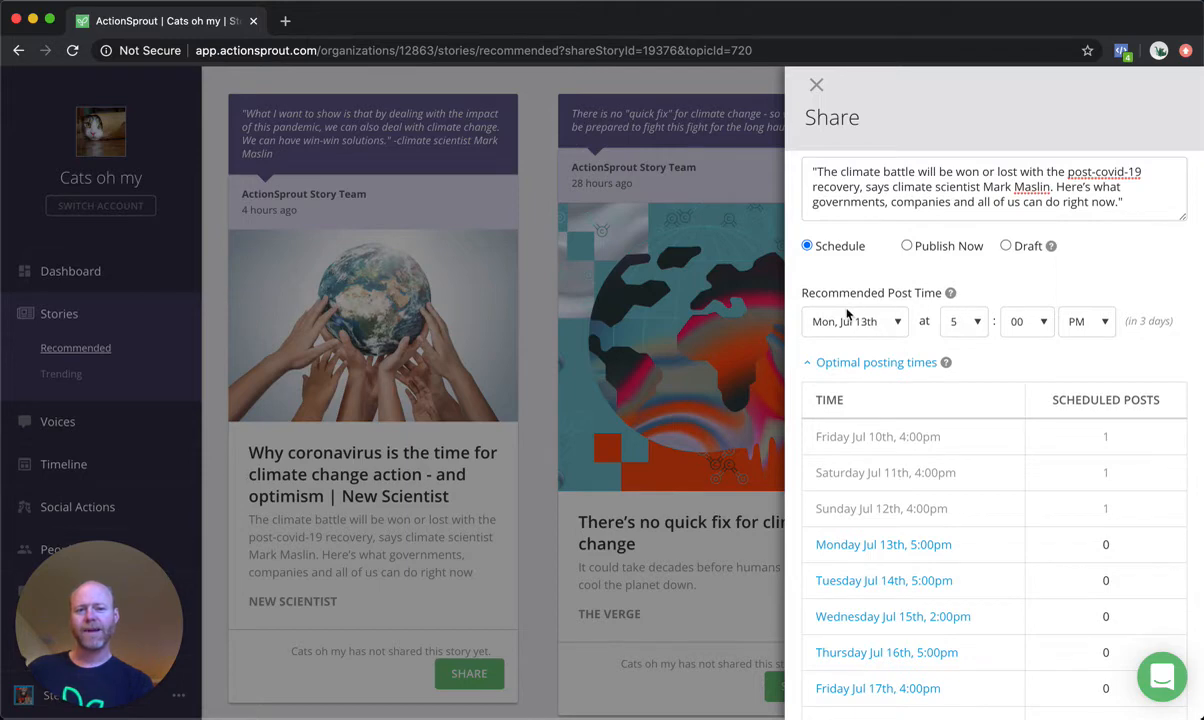
{"action": "left_click", "coordinate": [812, 360]}
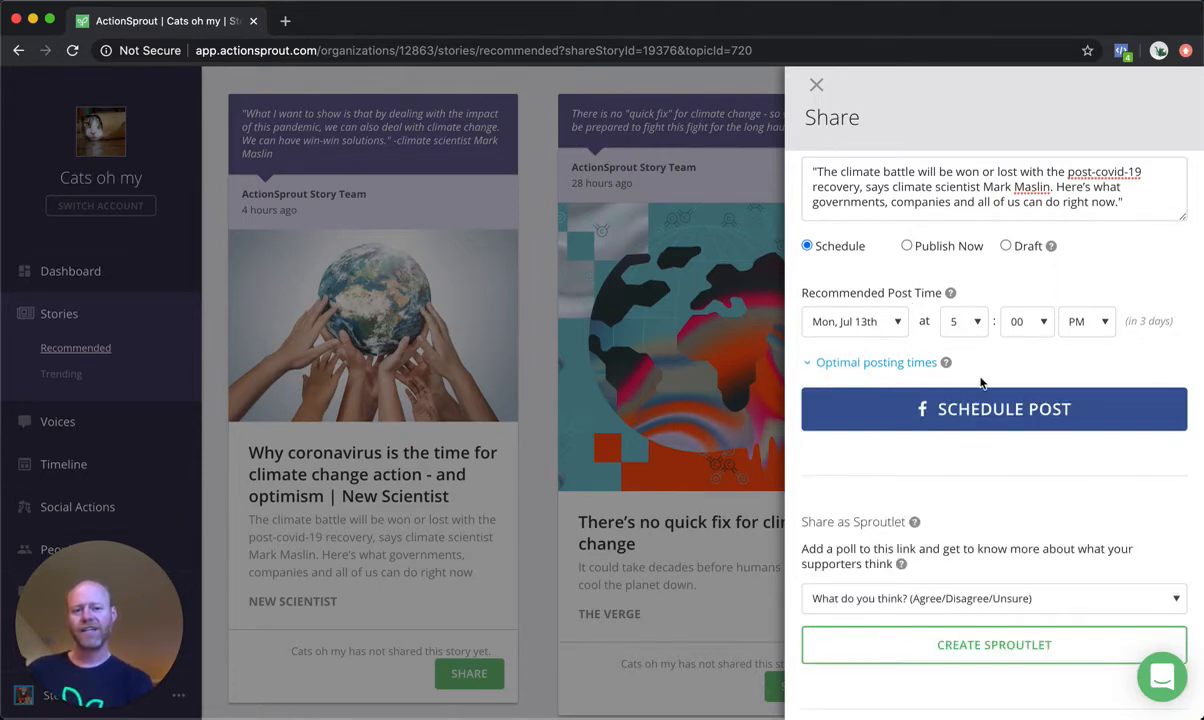
Step: Schedule the post for Mon, Jul 13th at 5:00 PM and close the sharing form
{"action": "scroll", "coordinate": [980, 383], "scroll_direction": "up", "scroll_amount": 1}
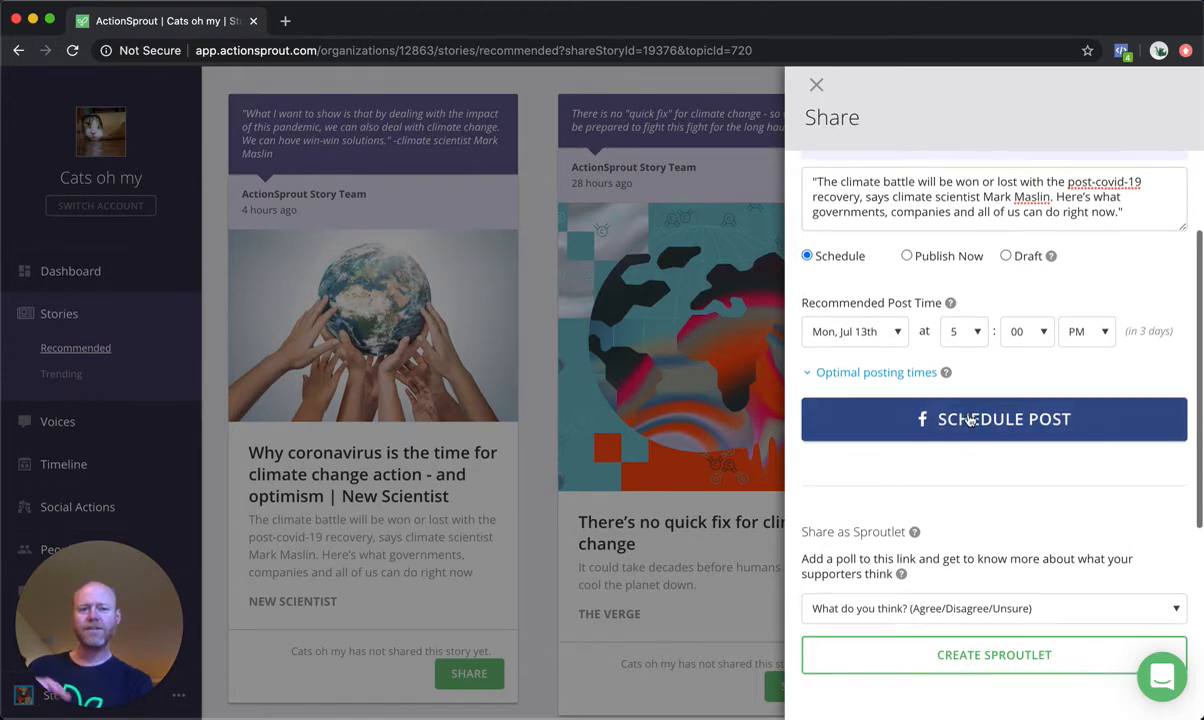
{"action": "scroll", "coordinate": [970, 421], "scroll_direction": "down", "scroll_amount": 3}
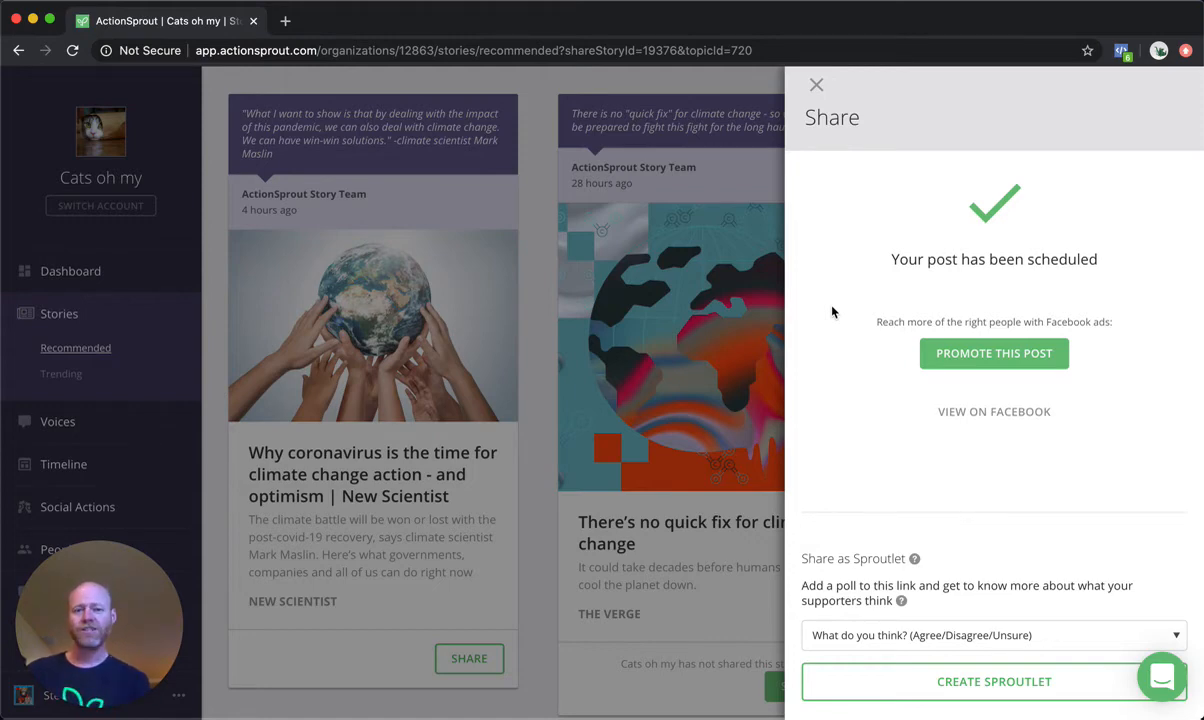
{"action": "left_click", "coordinate": [819, 87]}
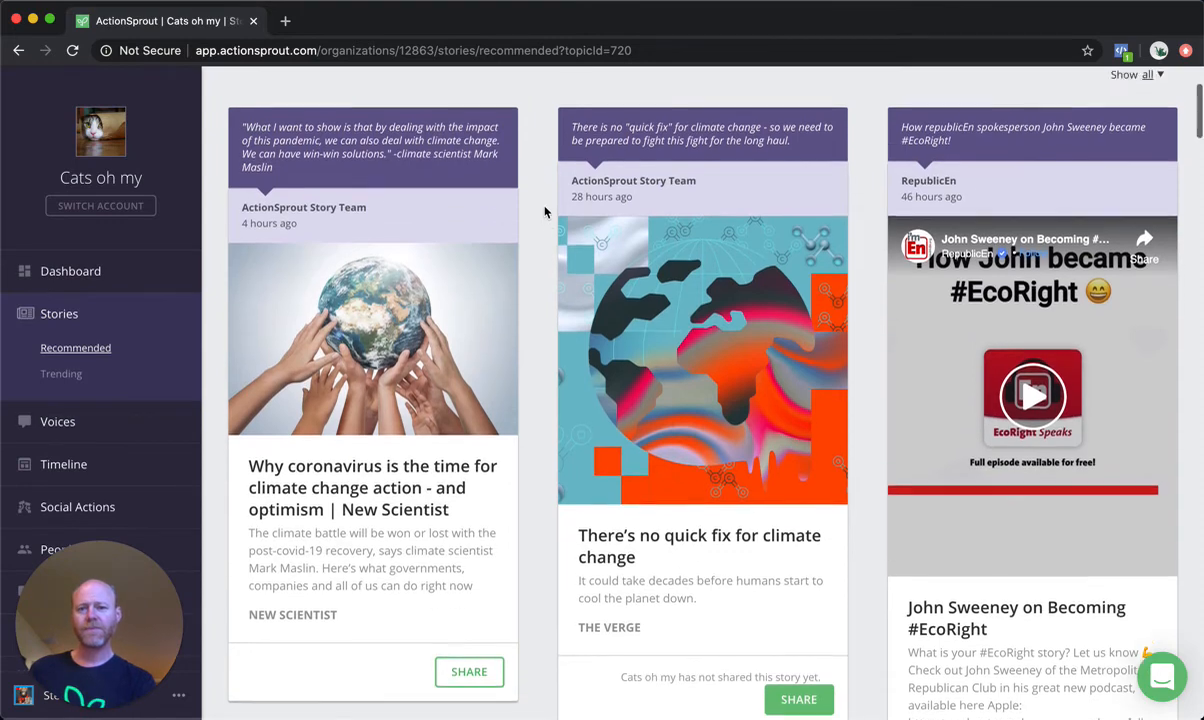
Step: Go through the story suggestion form, choose Climate Change as the topic to recommend to, and close the form without submitting
{"action": "scroll", "coordinate": [545, 211], "scroll_direction": "up", "scroll_amount": 2}
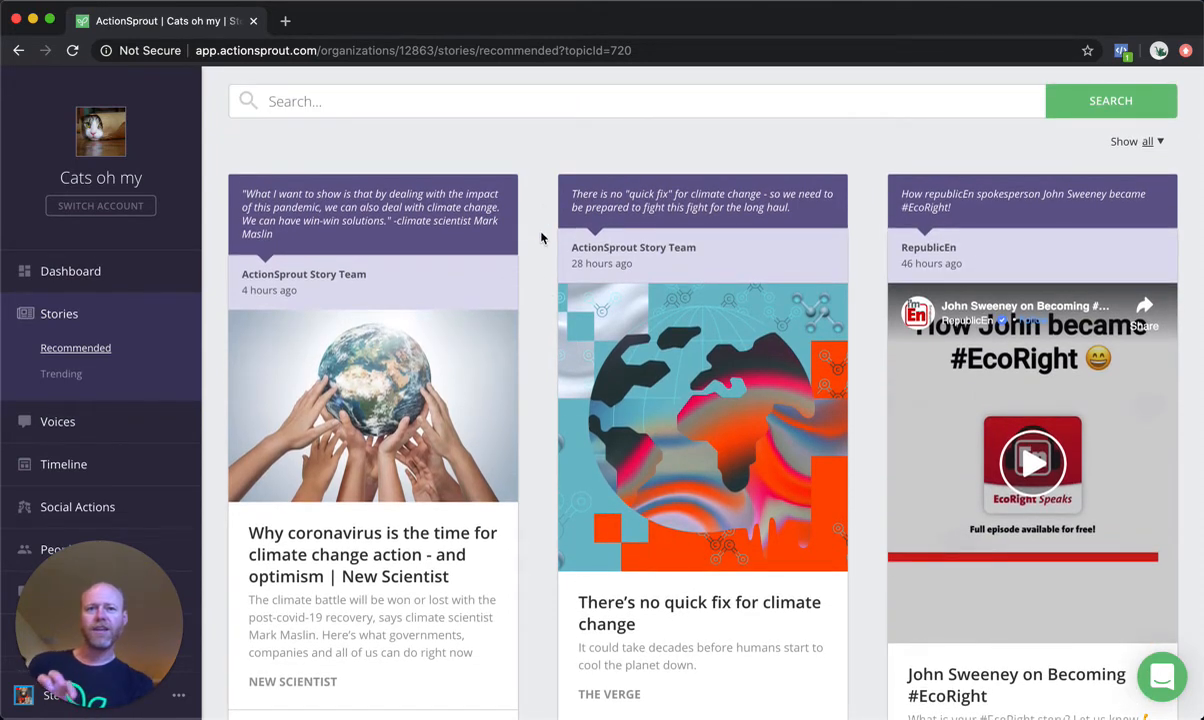
{"action": "scroll", "coordinate": [541, 237], "scroll_direction": "up", "scroll_amount": 3}
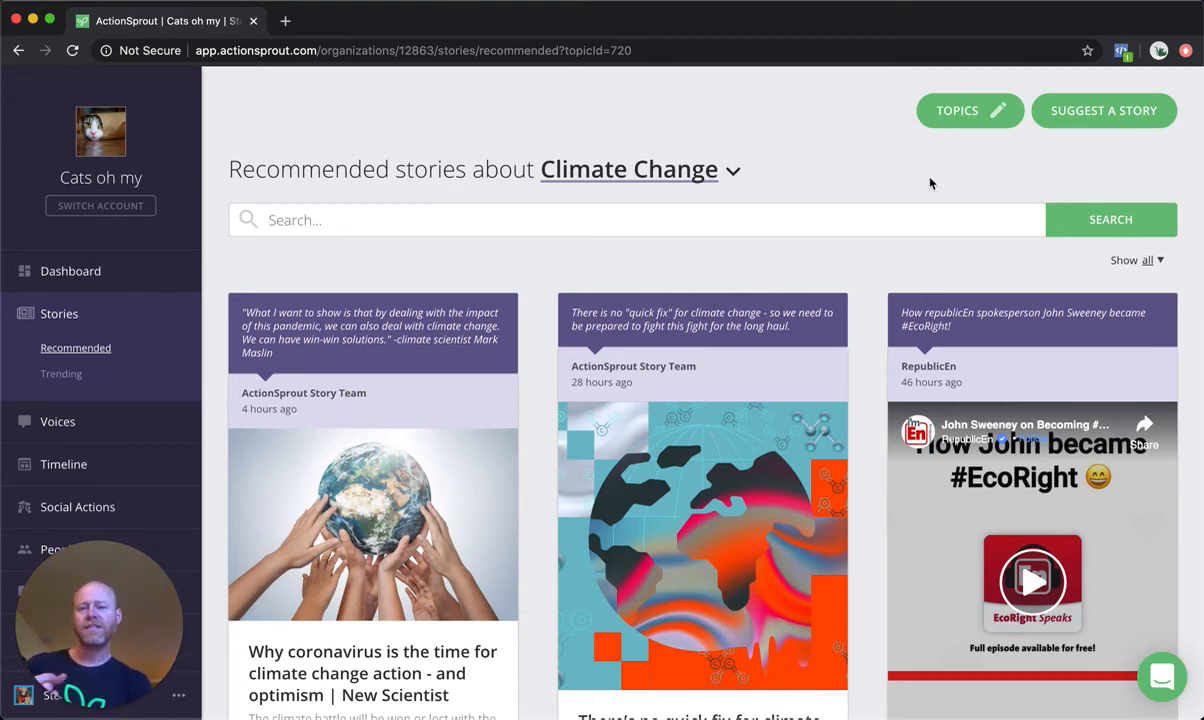
{"action": "left_click", "coordinate": [1099, 113]}
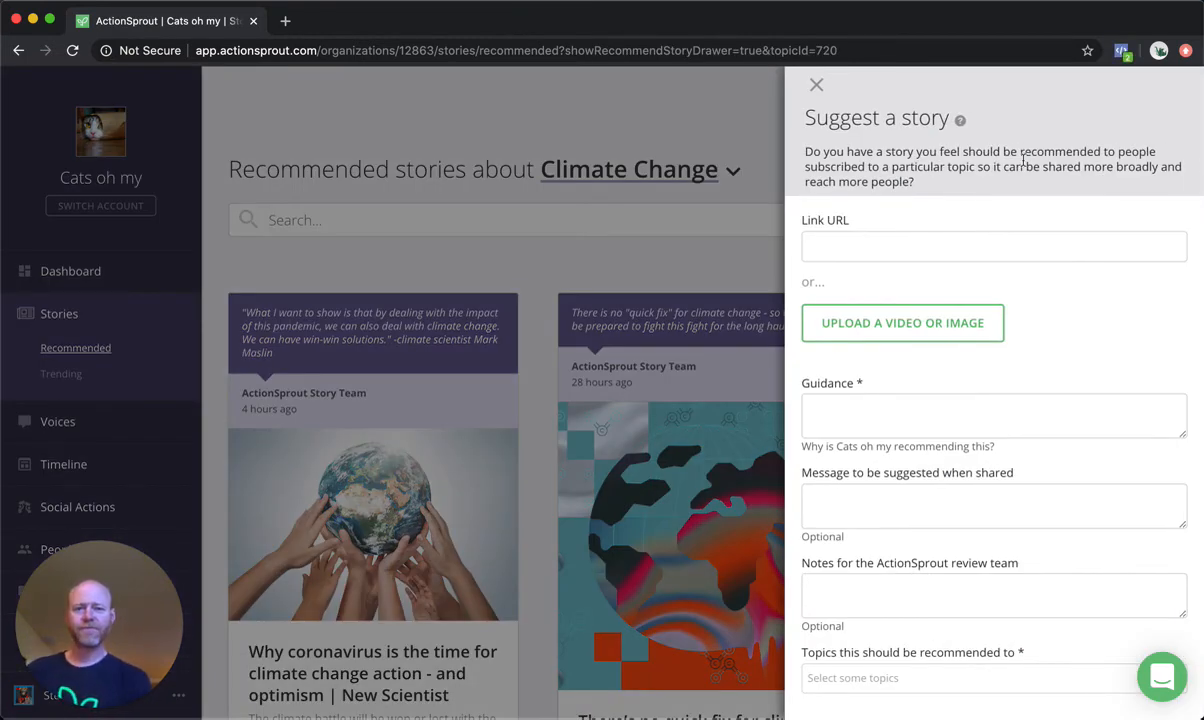
{"action": "left_click", "coordinate": [904, 240]}
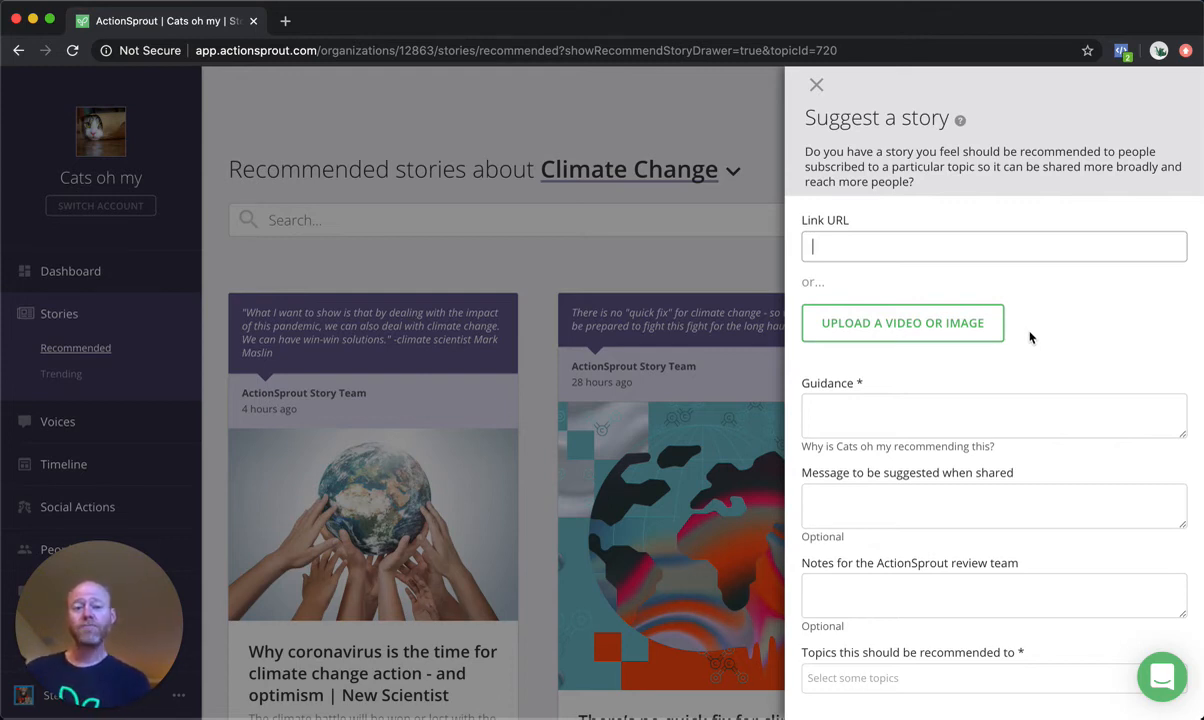
{"action": "scroll", "coordinate": [1000, 340], "scroll_direction": "down", "scroll_amount": 1}
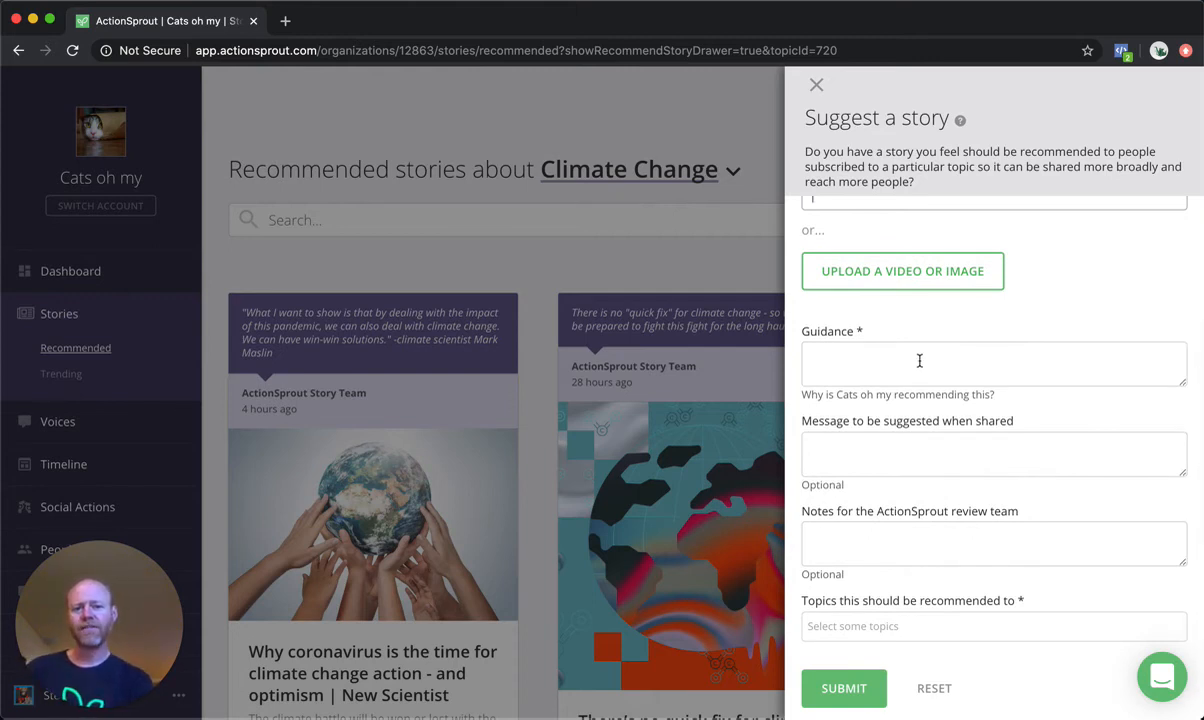
{"action": "scroll", "coordinate": [919, 360], "scroll_direction": "down", "scroll_amount": 1}
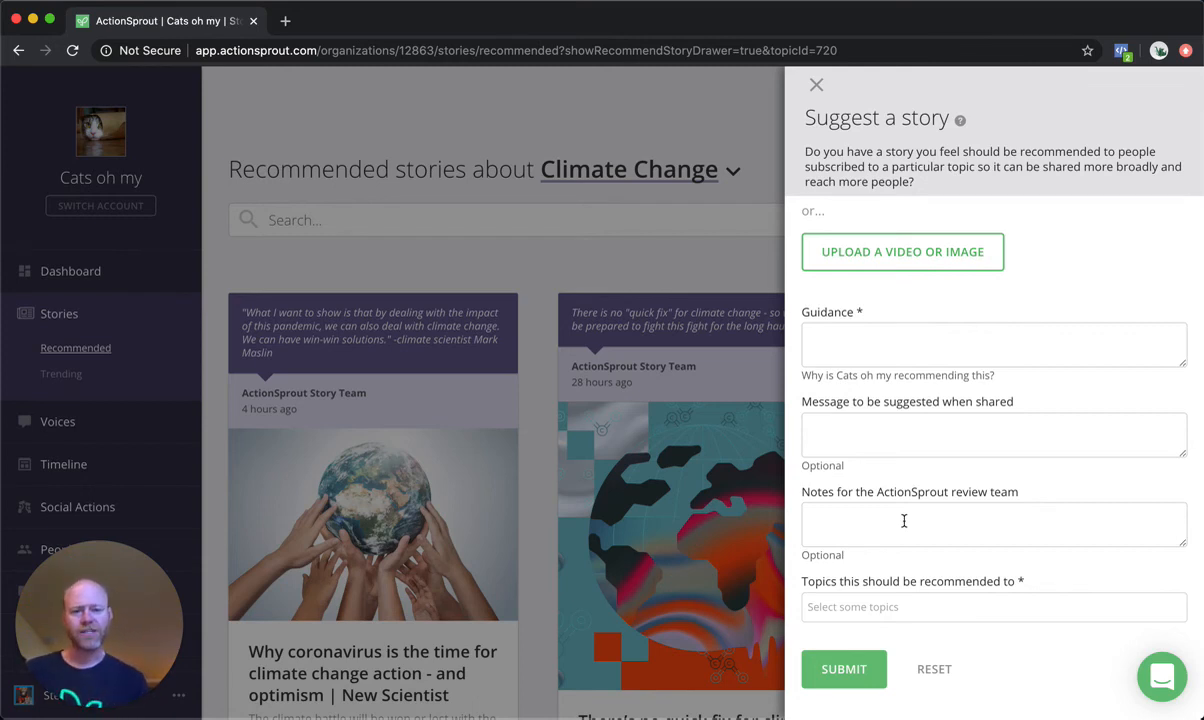
{"action": "left_click", "coordinate": [873, 605]}
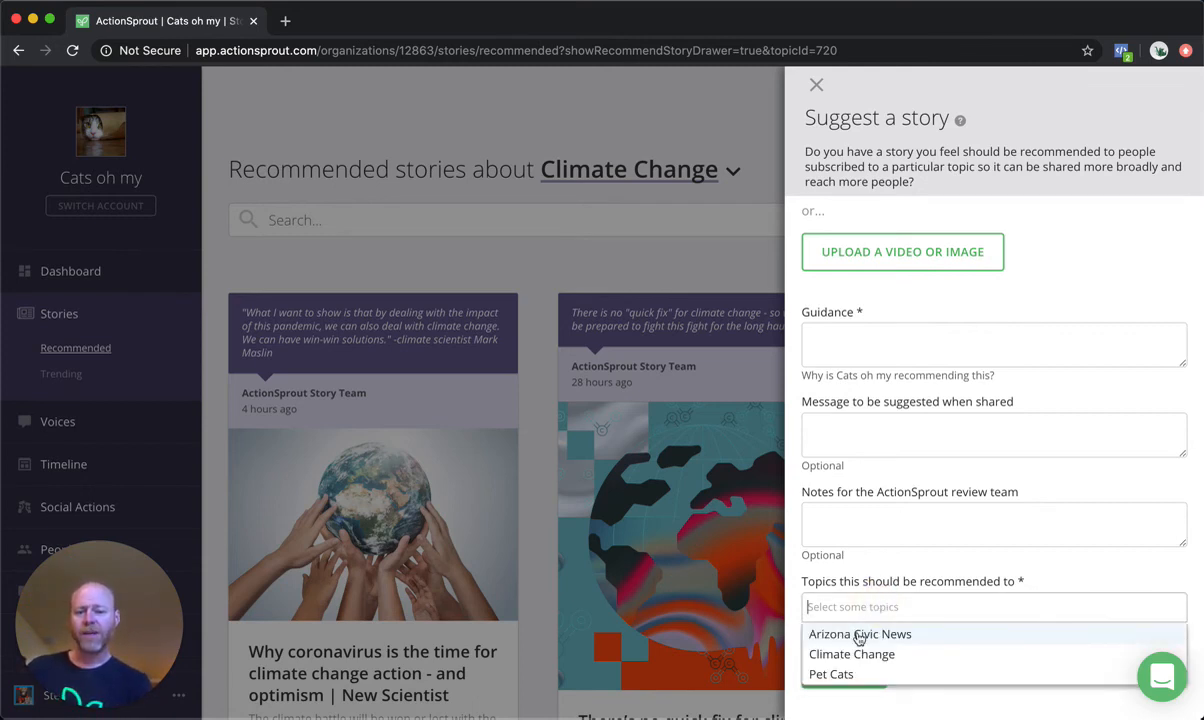
{"action": "left_click", "coordinate": [851, 654]}
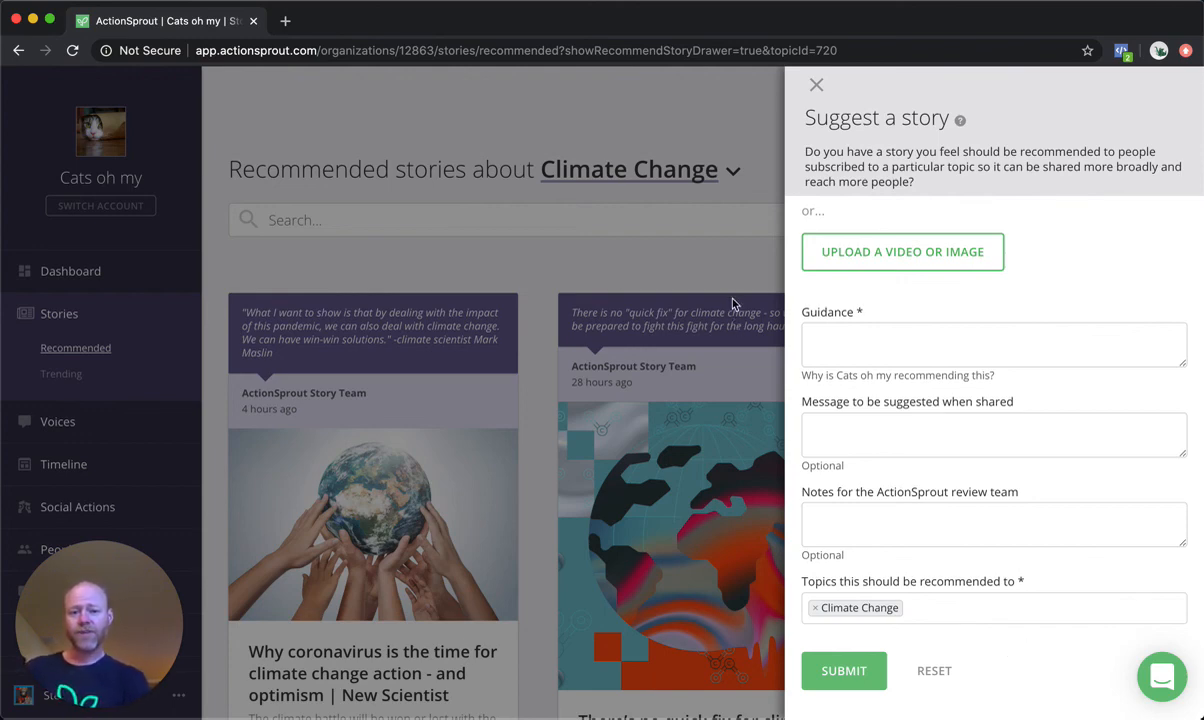
{"action": "left_click", "coordinate": [816, 85]}
{"action": "left_click", "coordinate": [733, 142]}
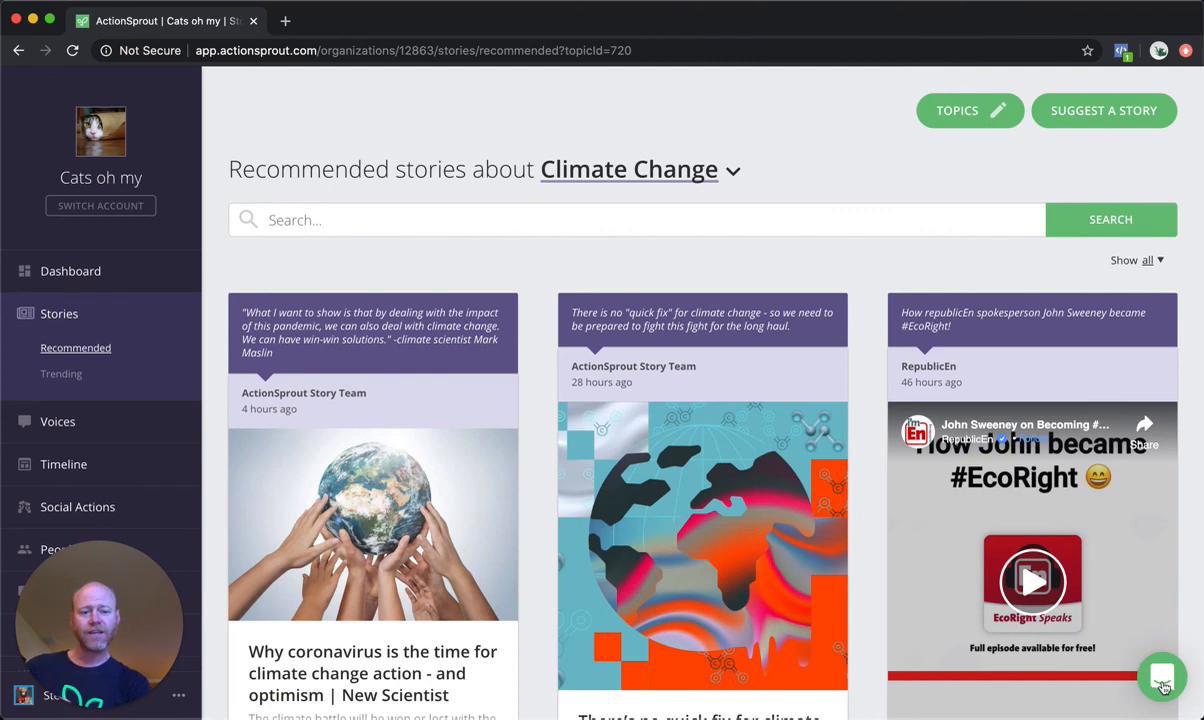
Step: Open the support chat
{"action": "left_click", "coordinate": [1162, 680]}
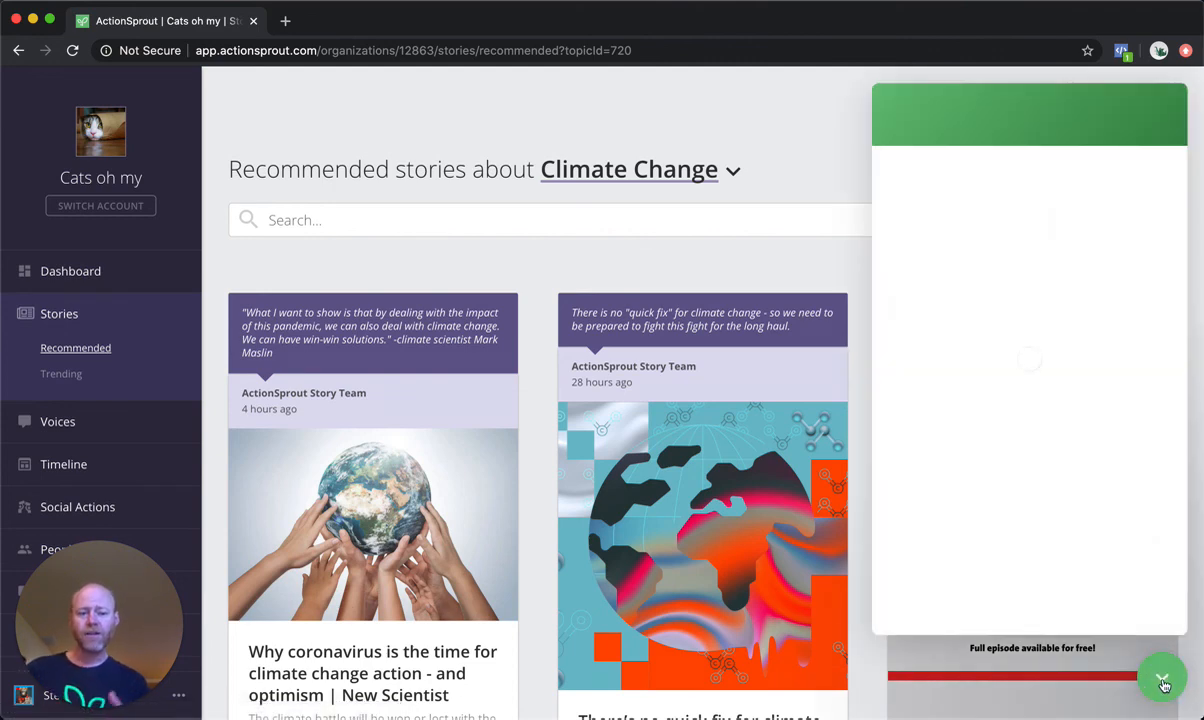